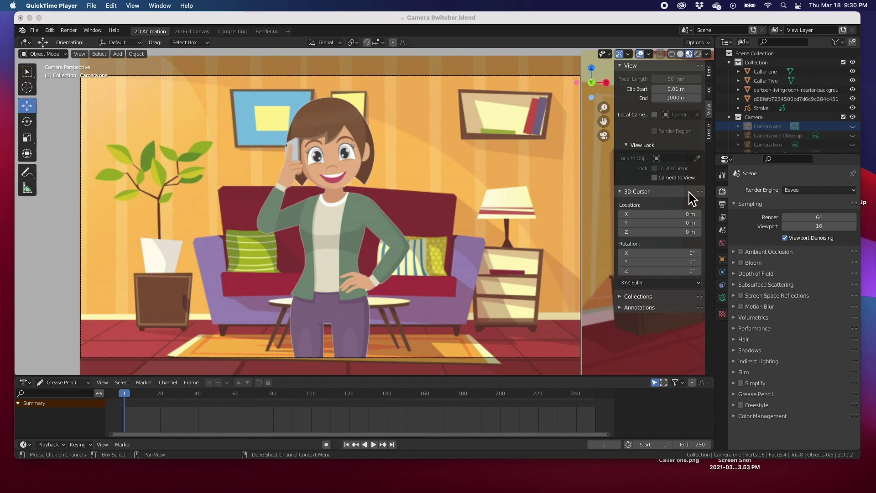
Enlarge the Blender Outliner until Camera one, Camera two and both close-up cameras are listed.
click(792, 160)
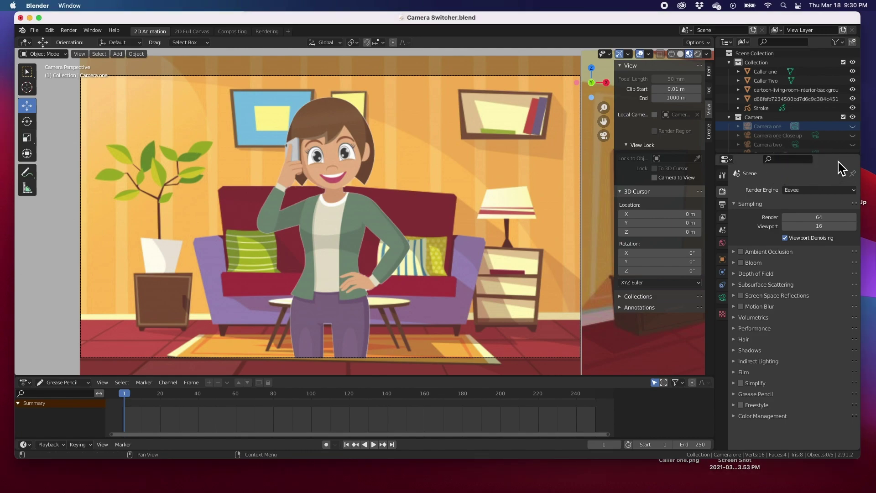
drag(839, 154, 838, 186)
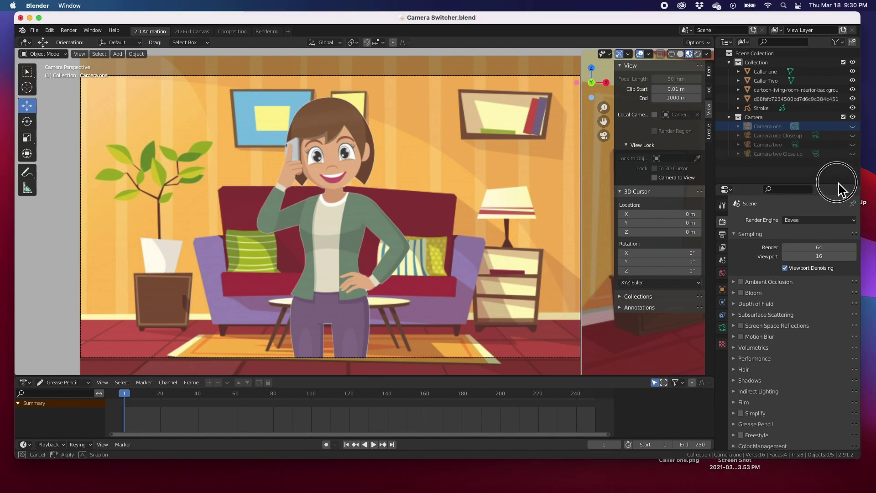
Unhide Camera one, Camera two and both close-ups, then orbit out to show them before both rooms.
click(852, 126)
click(852, 144)
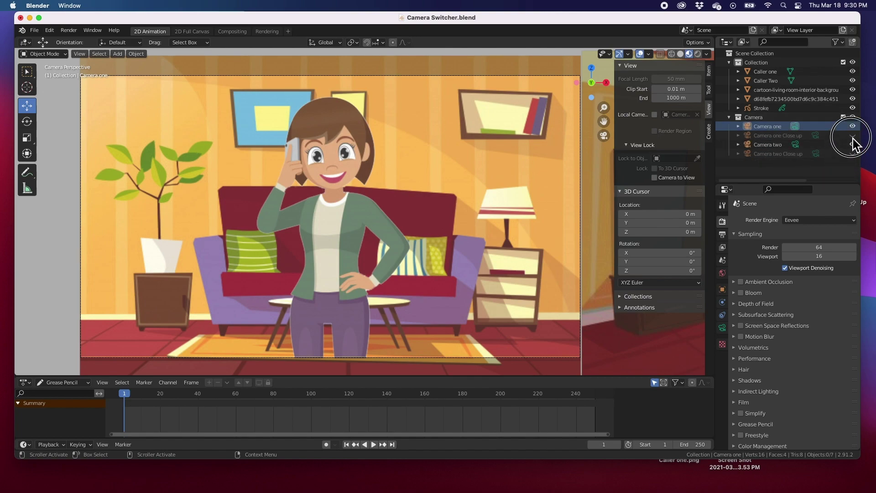
click(852, 135)
click(852, 153)
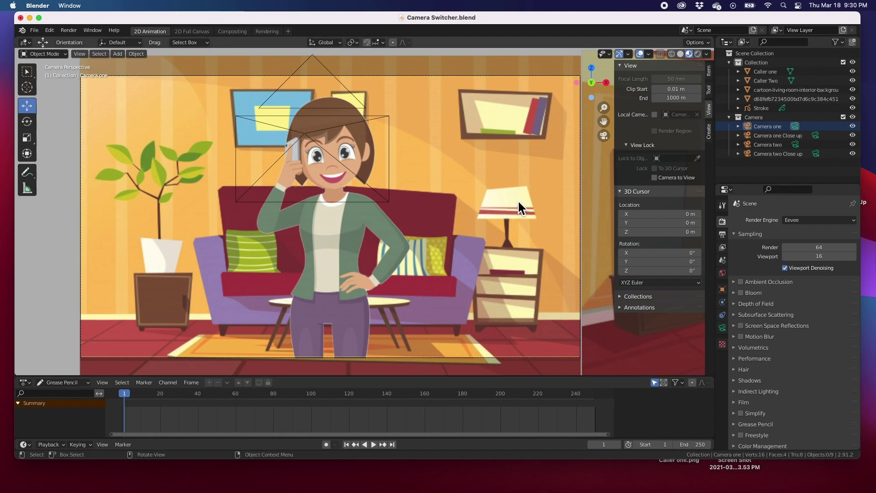
scroll(517, 199, down, 4)
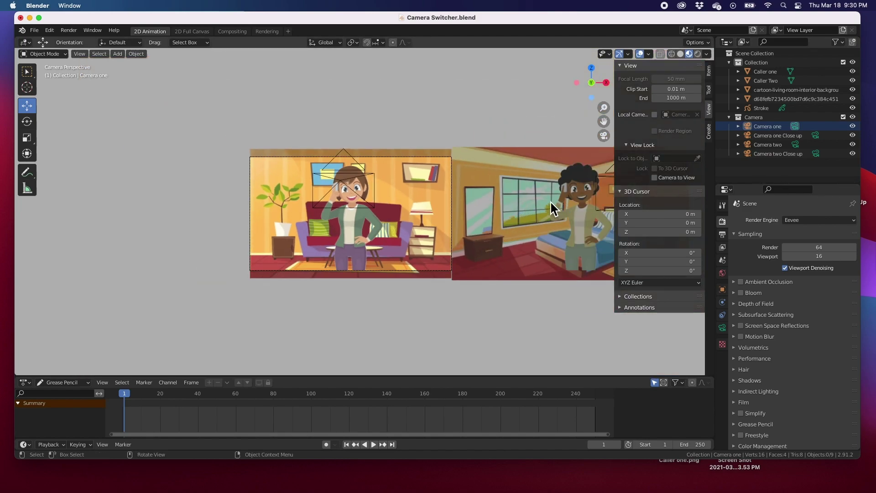
shift+middle_drag(487, 210, 392, 206)
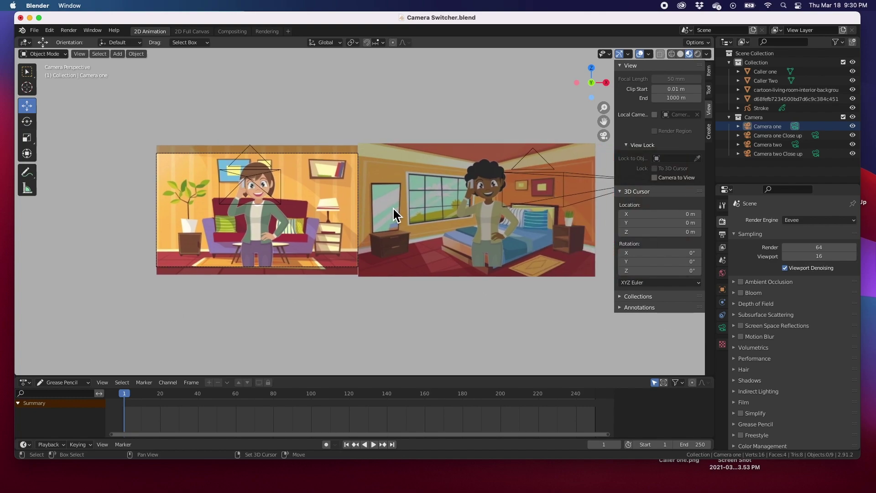
middle_drag(441, 191, 352, 207)
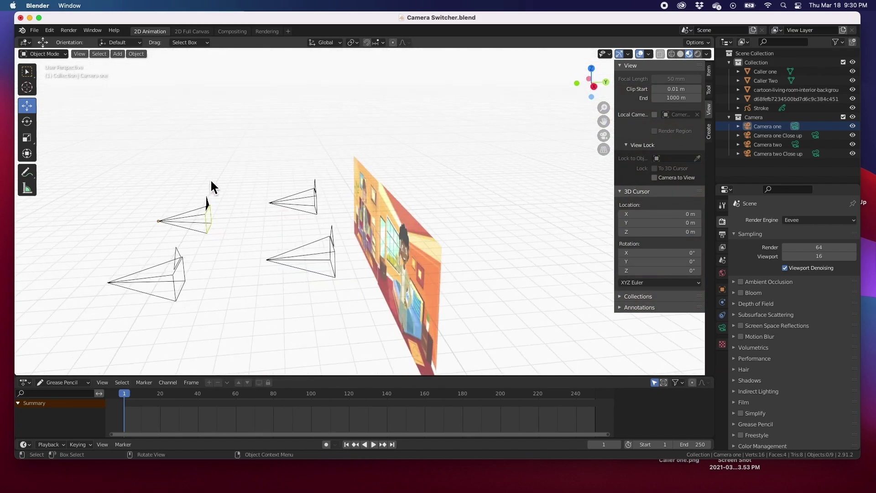
Select Camera two, Camera one Close up, Camera one and Camera two Close up, then orbit to face both rooms.
click(177, 256)
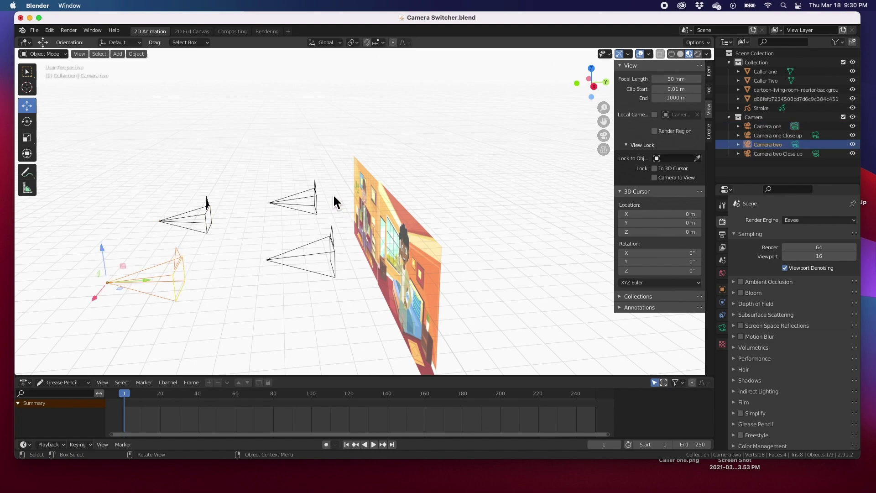
click(316, 184)
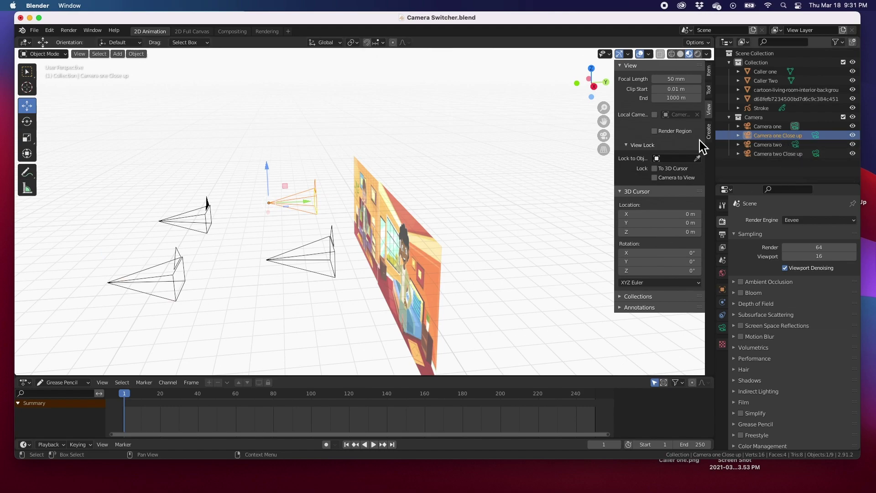
click(209, 202)
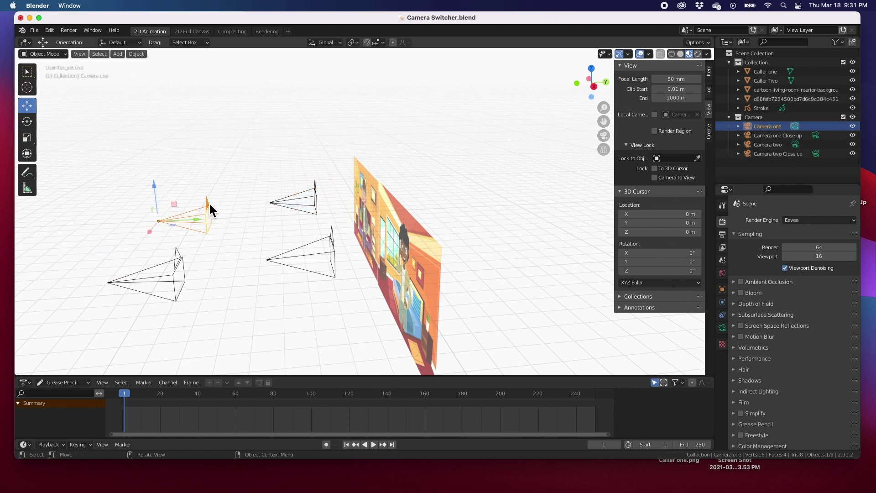
click(180, 262)
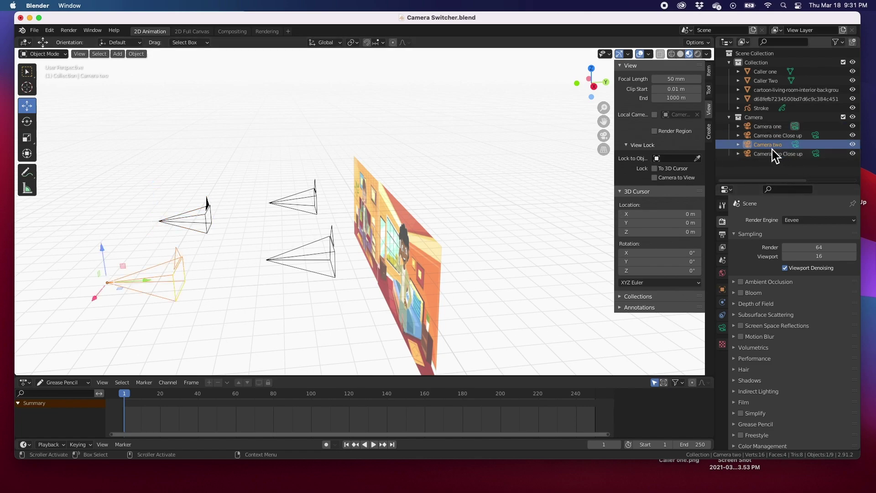
click(335, 236)
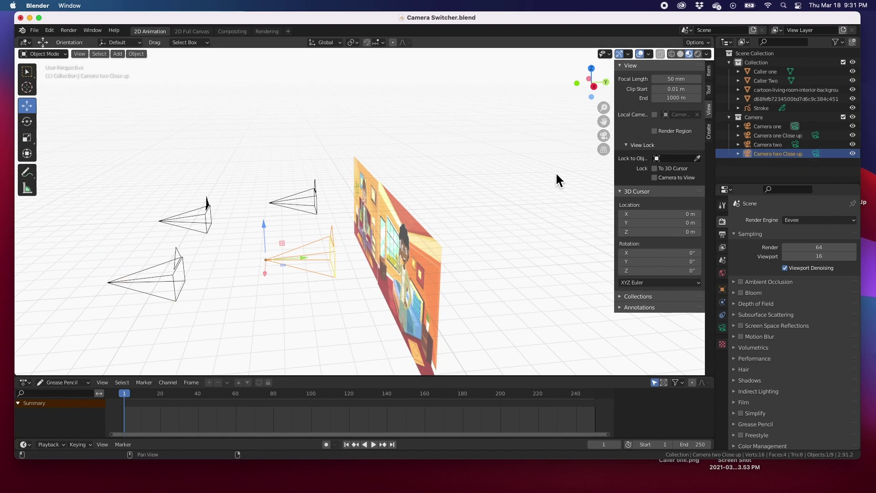
middle_drag(455, 193, 496, 187)
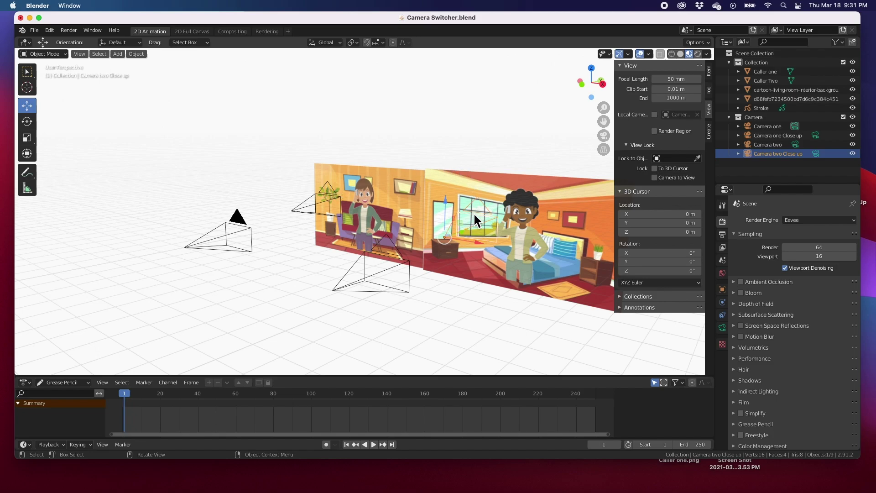
middle_drag(438, 221, 471, 222)
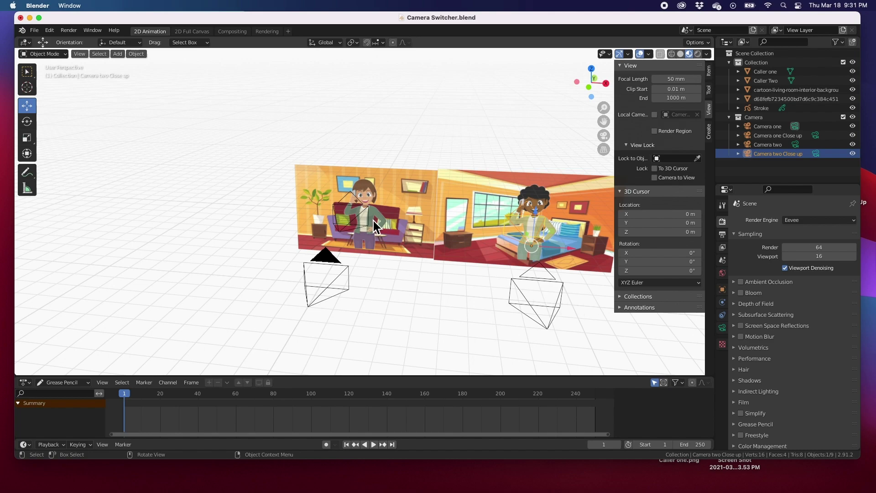
Look through the active camera at the living room and compare it with a free perspective view.
key(KP_0)
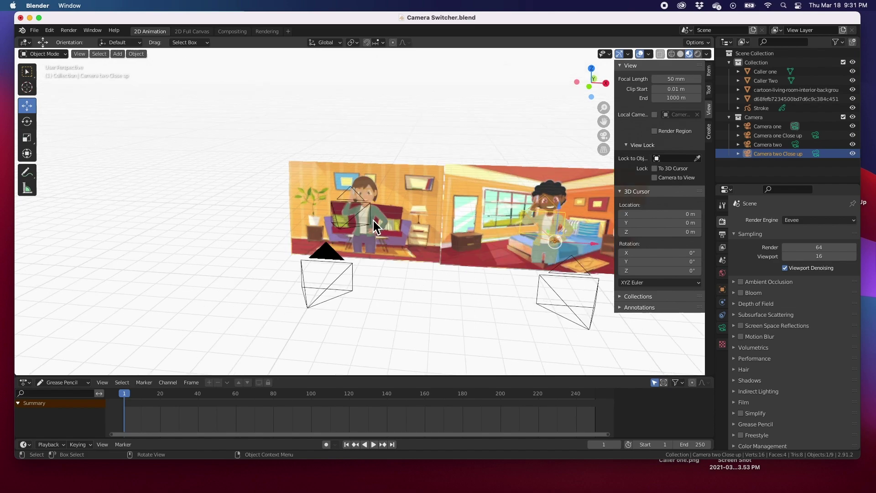
scroll(211, 219, up, 5)
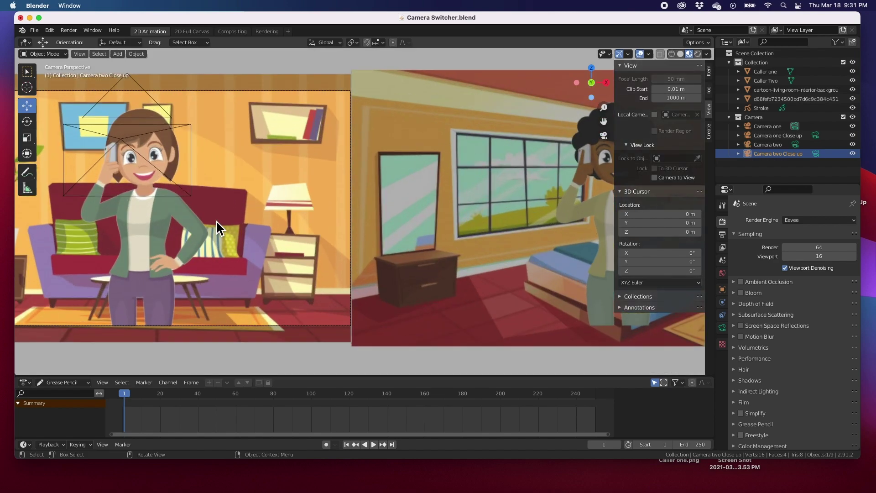
shift+middle_drag(215, 222, 430, 229)
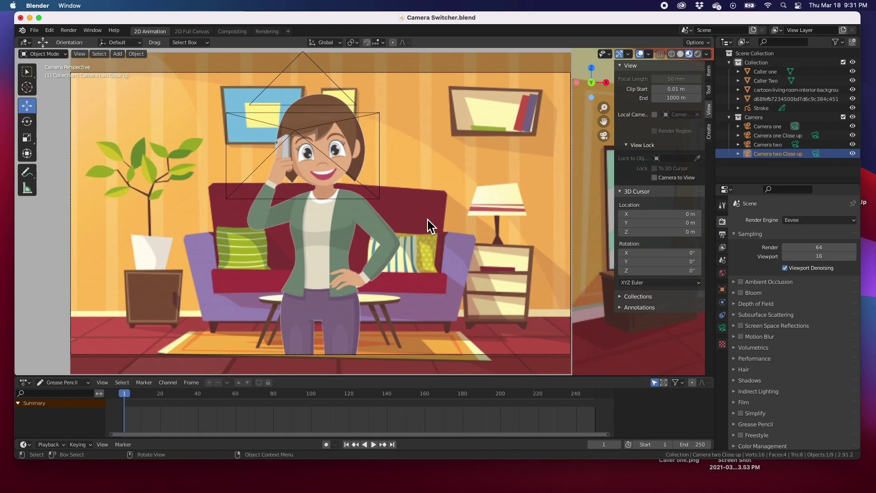
key(KP_0)
scroll(426, 218, up, 2)
key(KP_0)
Try each of the four cameras as active, finishing with Camera two on the bedroom.
click(818, 136)
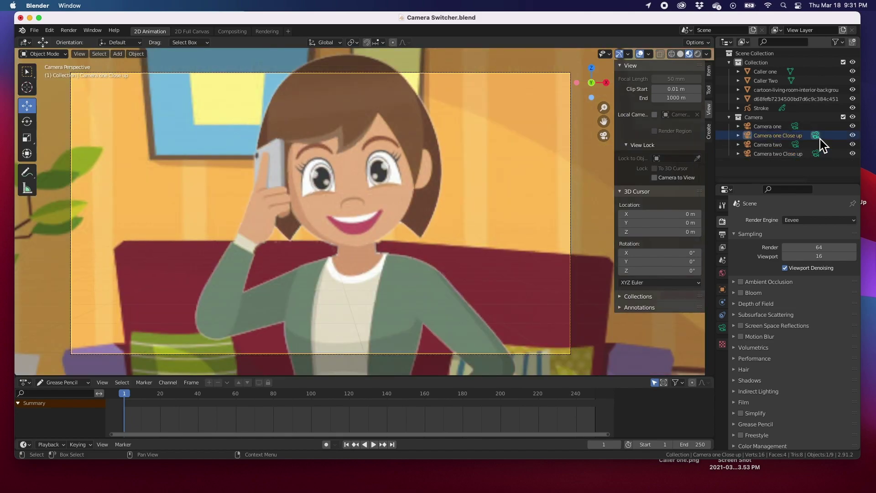
click(796, 145)
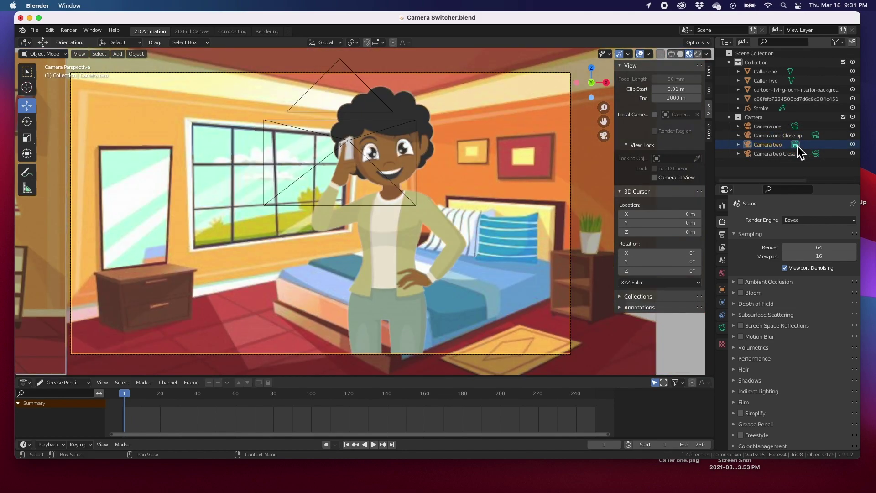
click(816, 153)
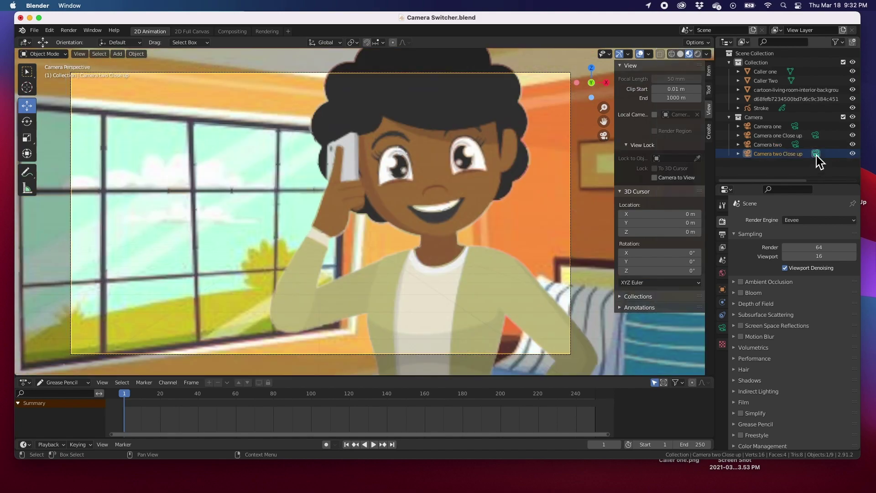
click(796, 127)
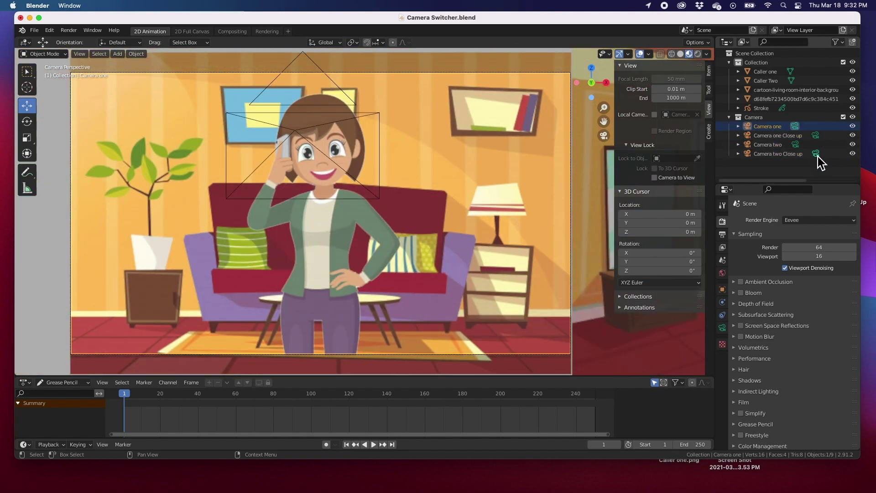
click(817, 154)
click(816, 136)
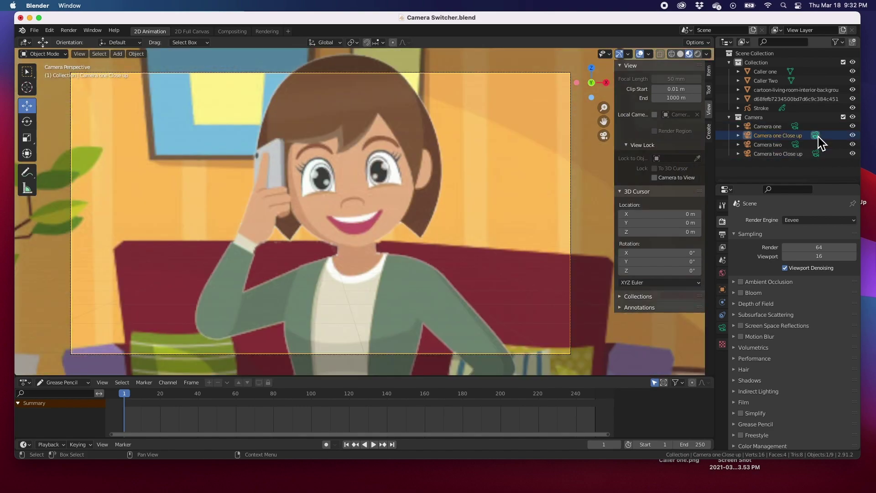
click(797, 148)
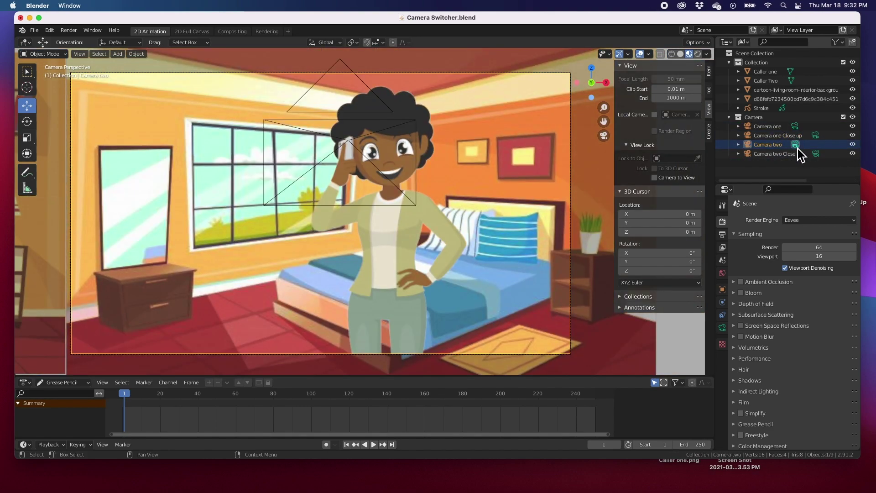
Toggle out of and back into Camera two's view to check the bedroom framing.
scroll(318, 242, down, 4)
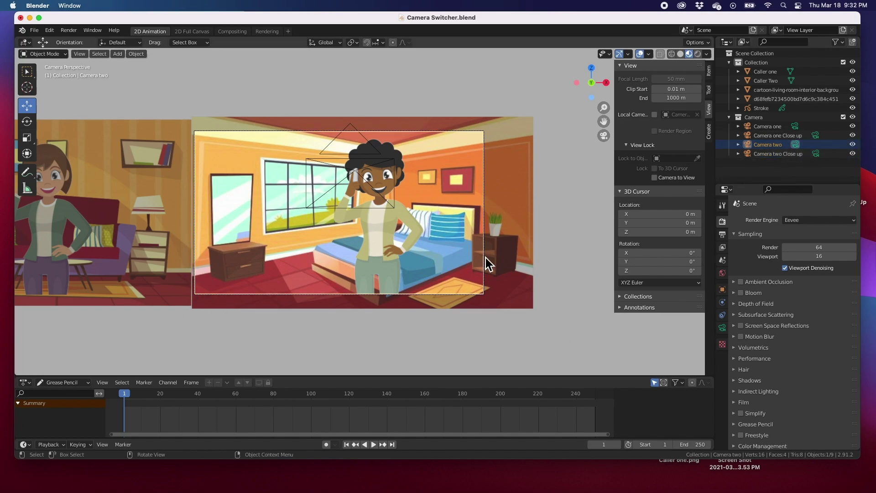
key(KP_0)
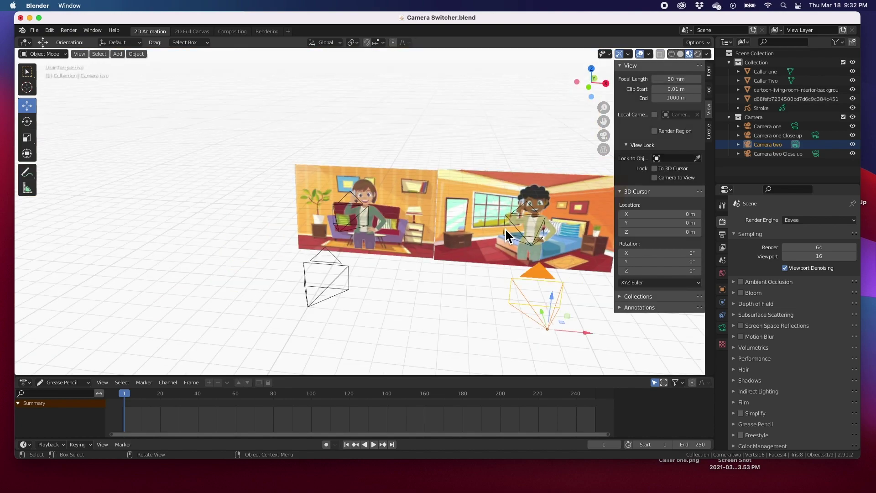
key(KP_0)
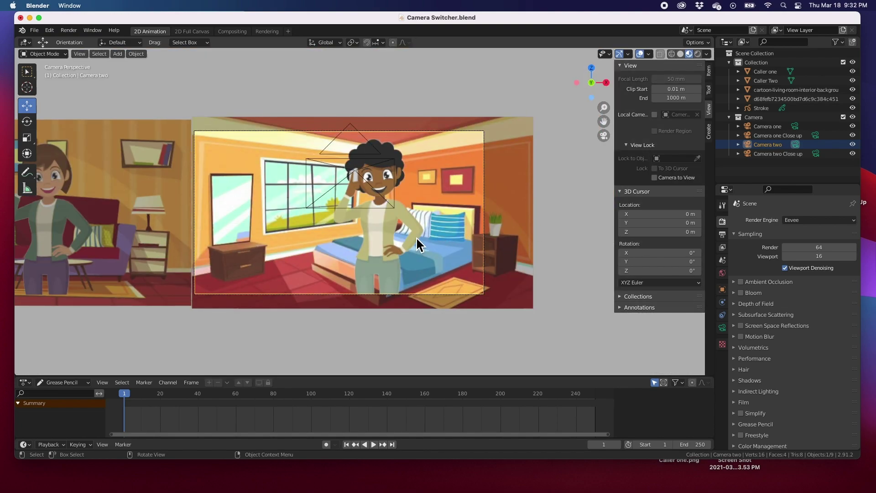
scroll(415, 236, up, 3)
scroll(416, 240, down, 1)
scroll(419, 245, up, 1)
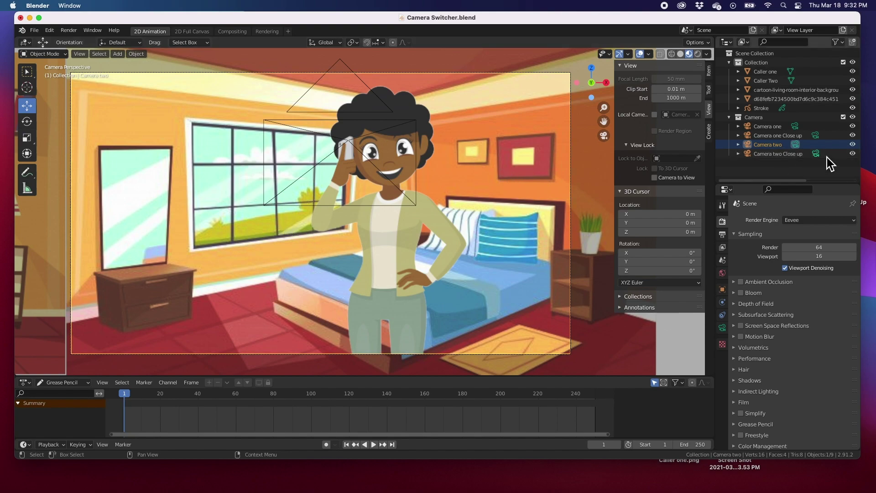
Make Camera one active and enlarge the timeline, showing frames from 1 onward.
click(795, 126)
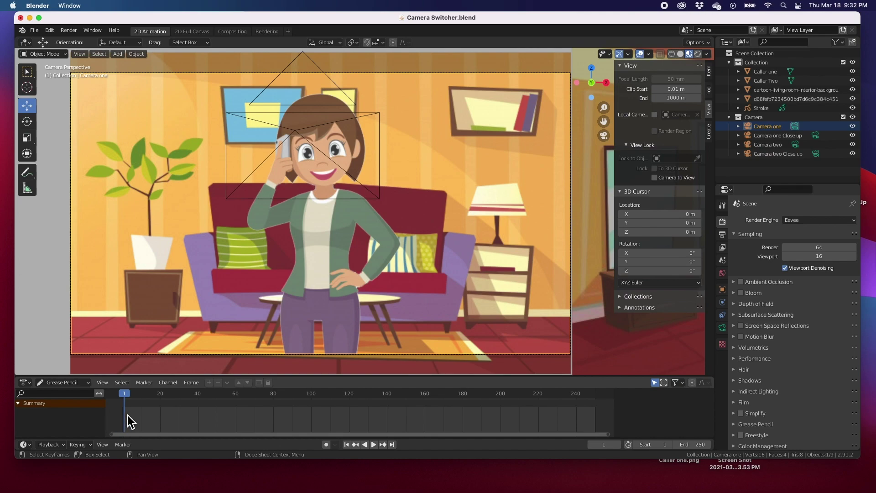
drag(311, 442, 313, 379)
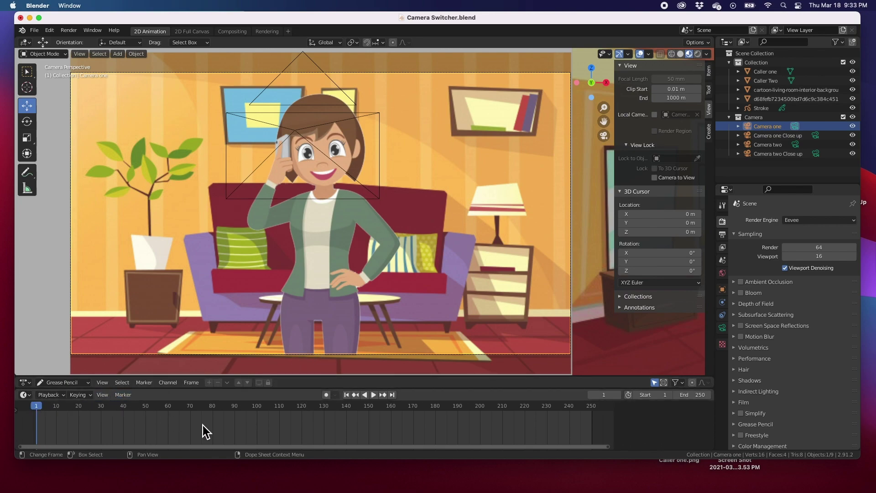
key(KP_Decimal)
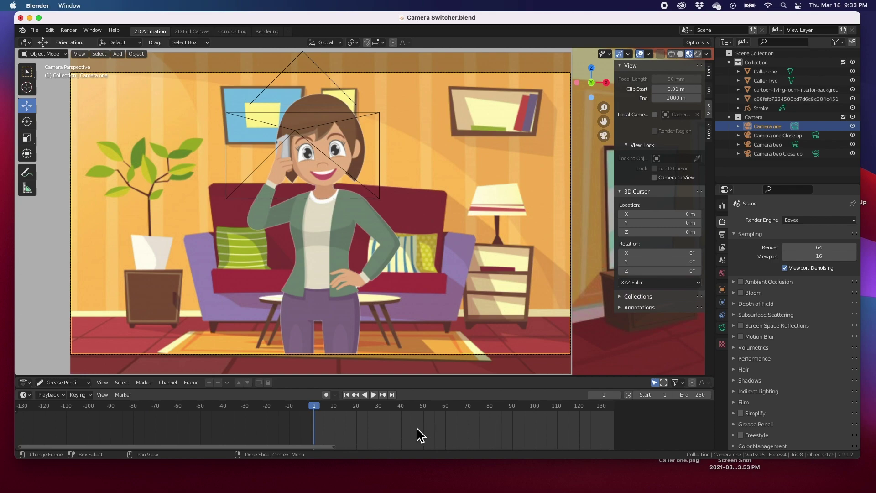
scroll(412, 428, up, 3)
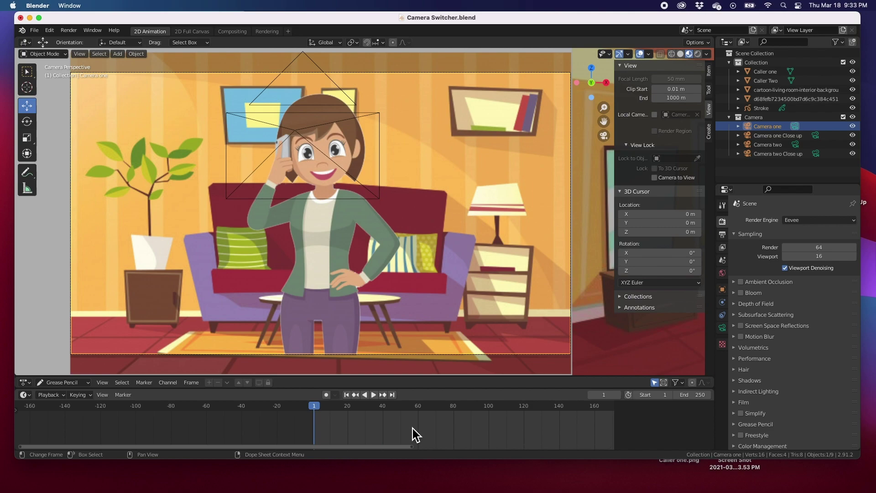
middle_drag(422, 429, 184, 428)
scroll(275, 436, down, 1)
scroll(274, 435, down, 4)
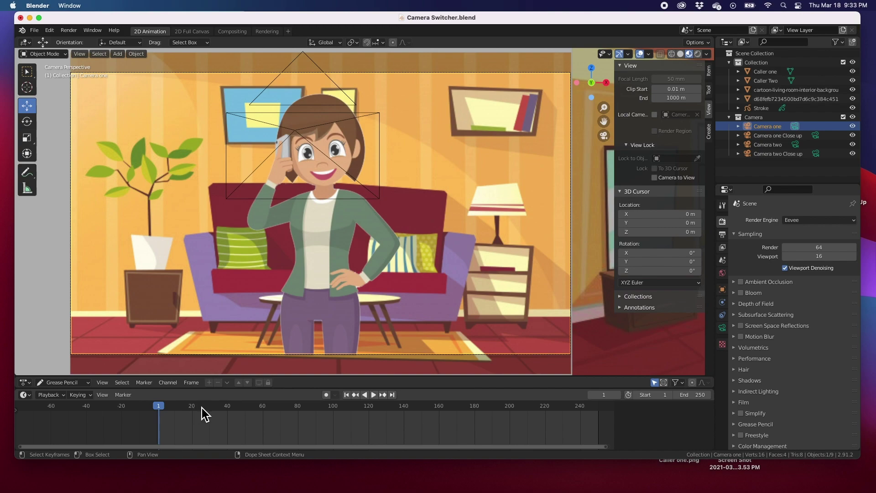
Turn on automatic keyframe recording and add a timeline marker at frame 1.
key(i)
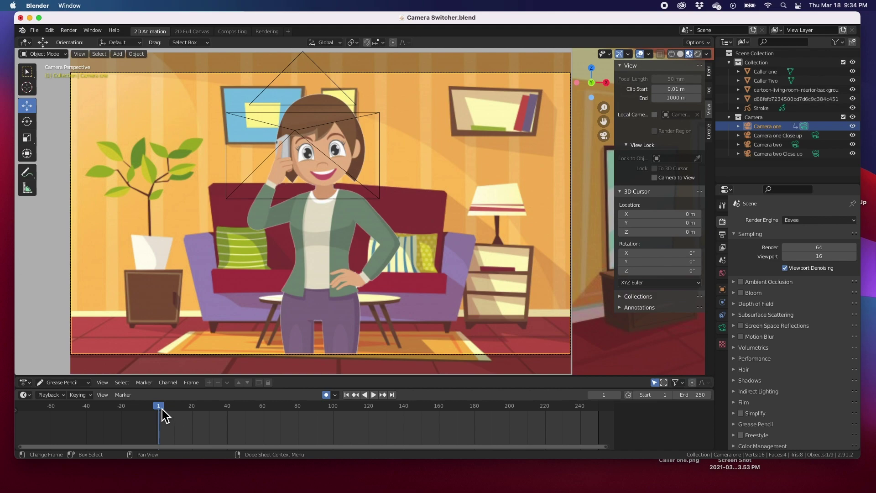
click(144, 383)
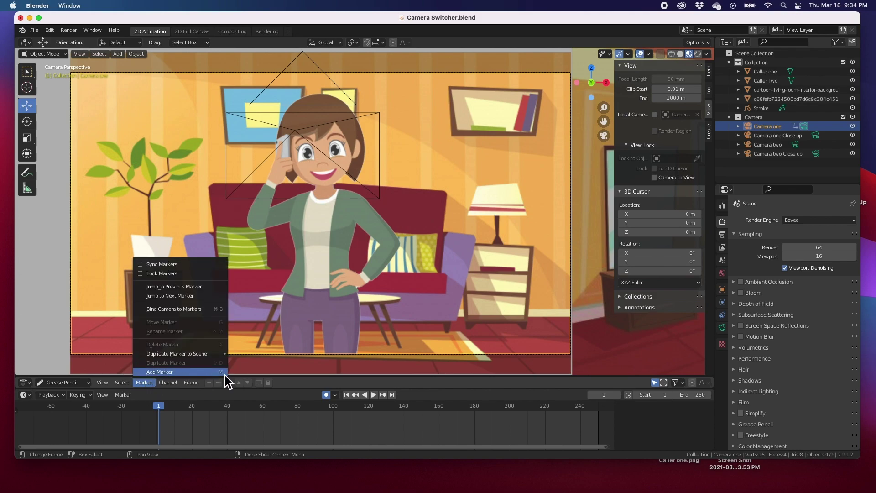
click(164, 371)
Add timeline markers at frames 40, 80 and 120.
key(space)
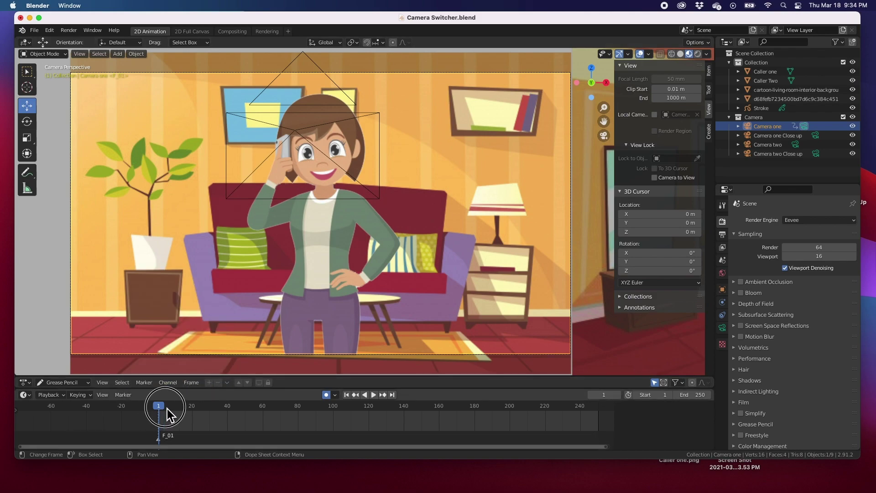
click(232, 407)
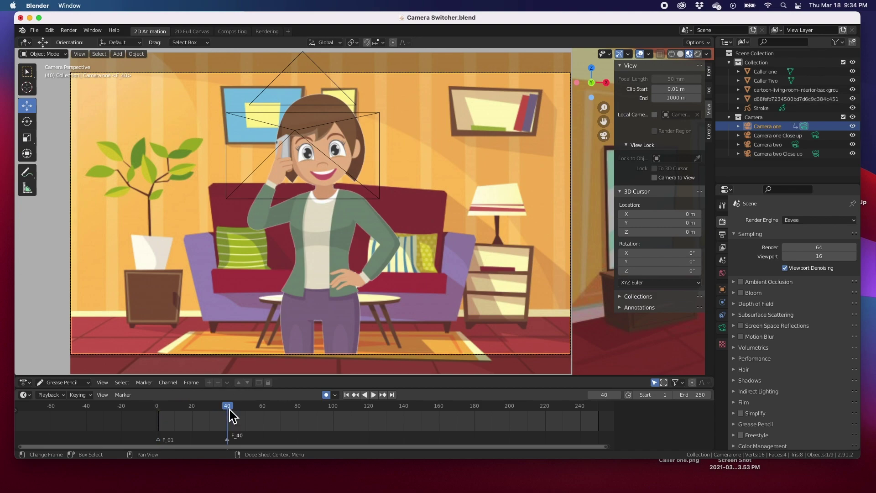
key(space)
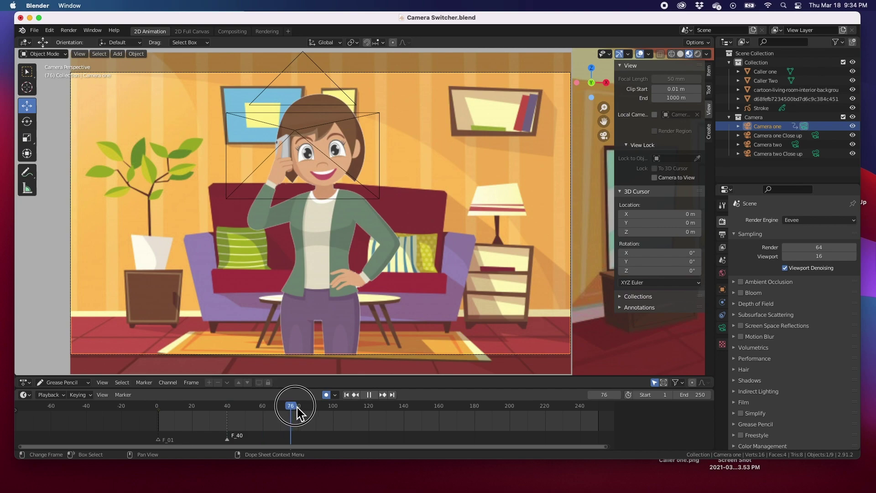
click(299, 405)
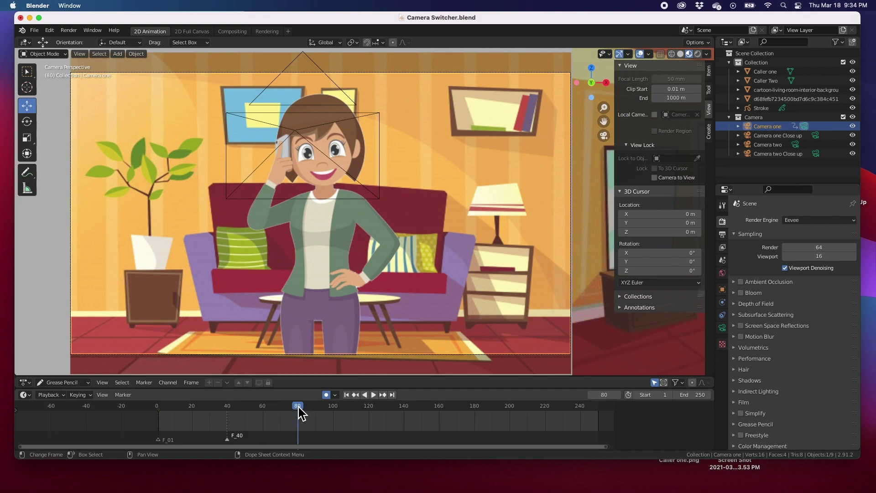
key(space)
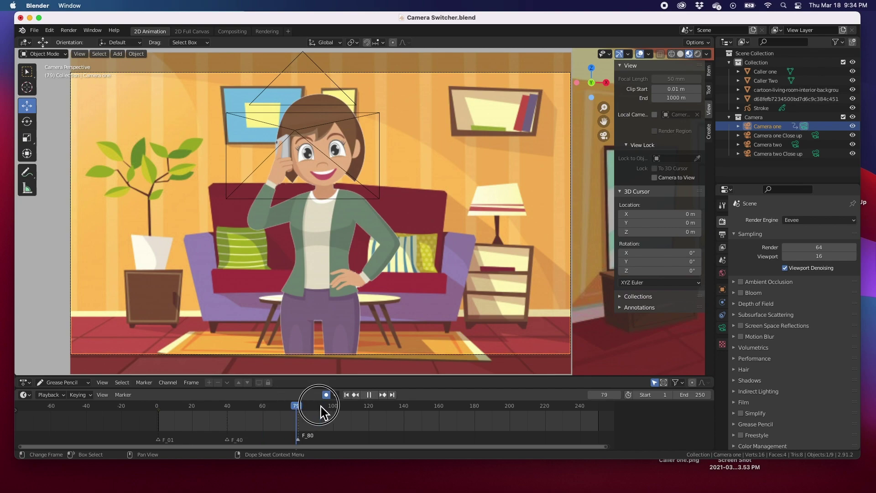
click(361, 408)
drag(367, 413, 439, 406)
key(m)
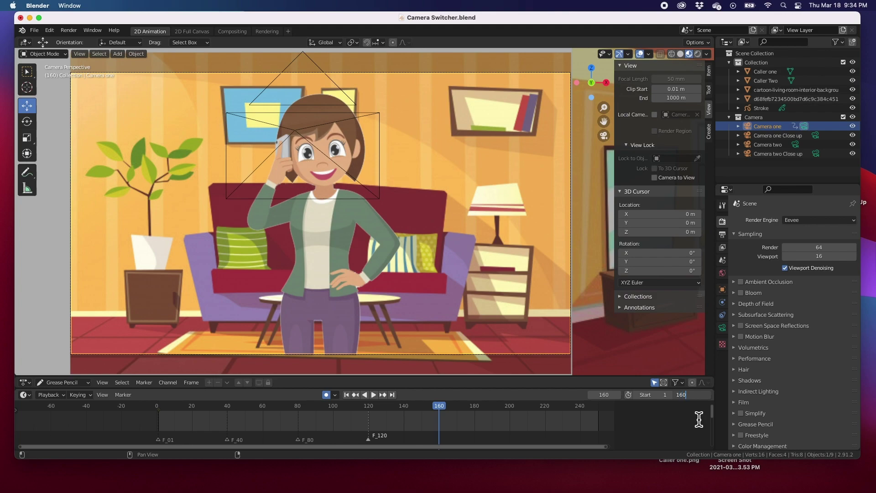
Confirm 160 as the end frame, bind Camera one to marker F_01, and move to frame 40.
key(Return)
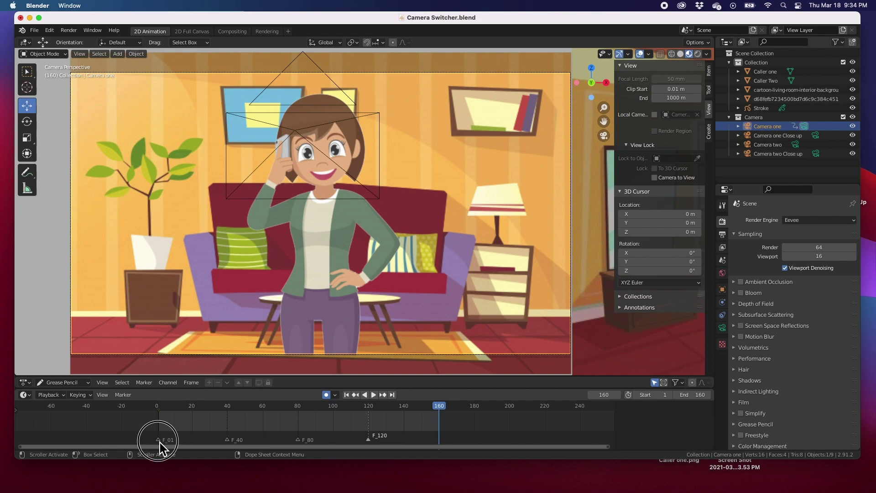
drag(175, 412, 160, 405)
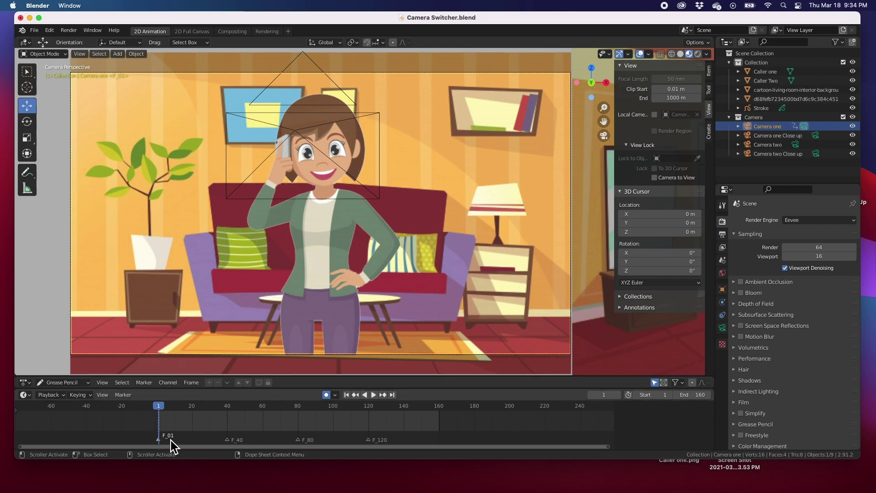
click(146, 383)
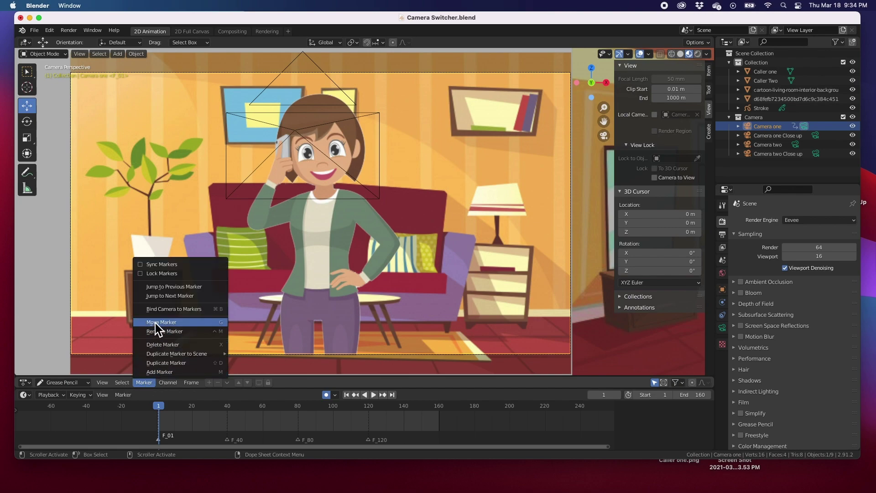
click(157, 309)
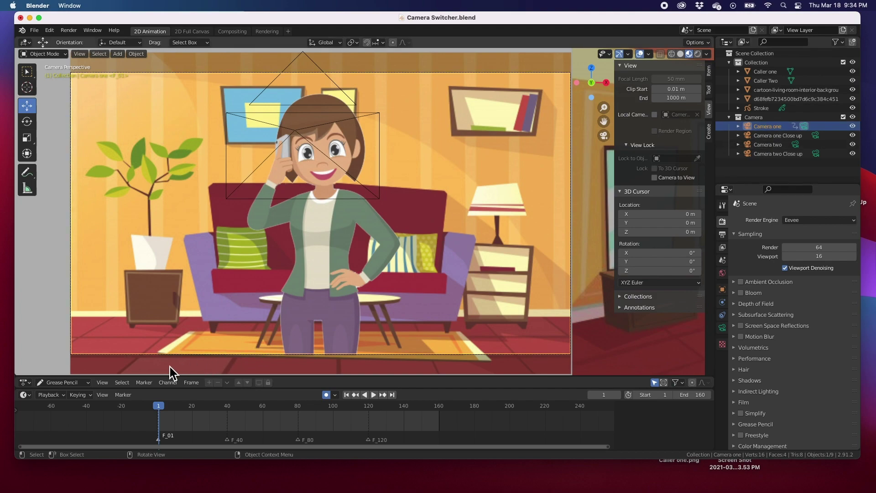
click(143, 382)
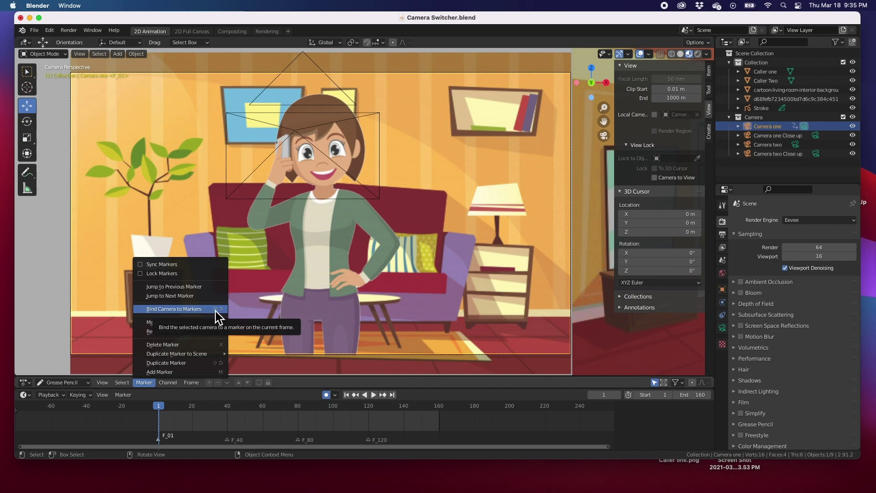
click(183, 309)
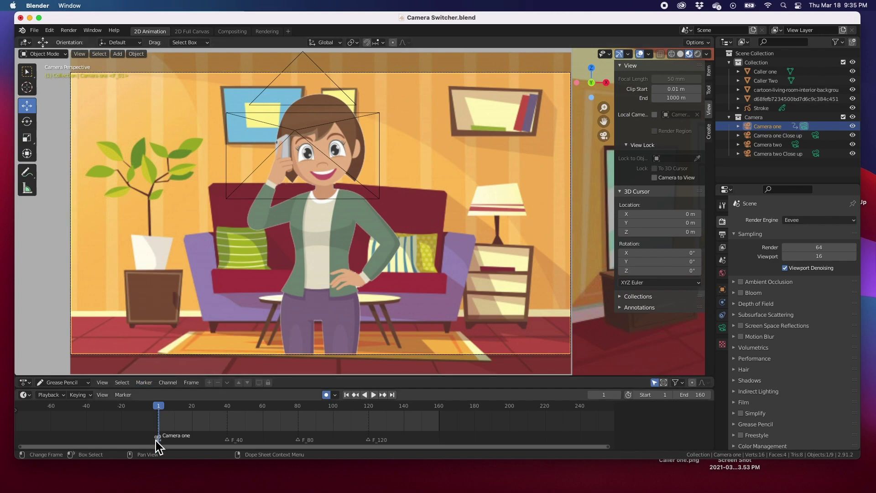
click(228, 404)
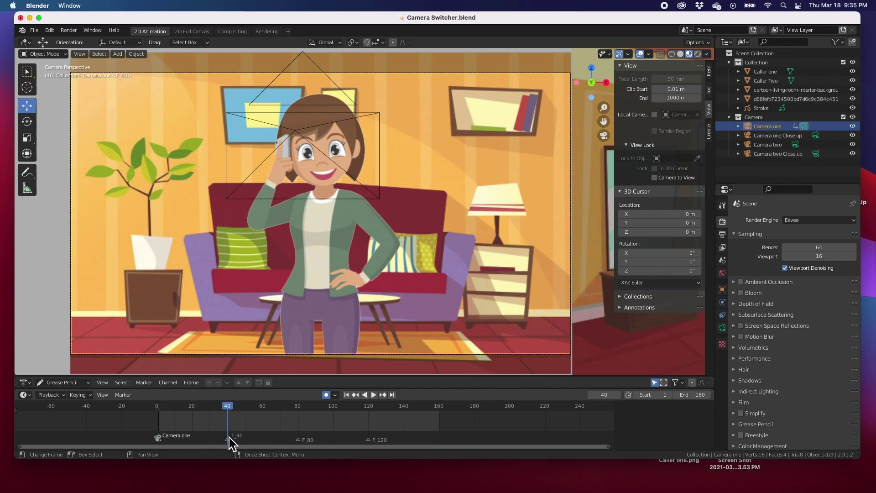
Make Camera two active, bind it to marker F_40, and move to frame 80.
click(794, 144)
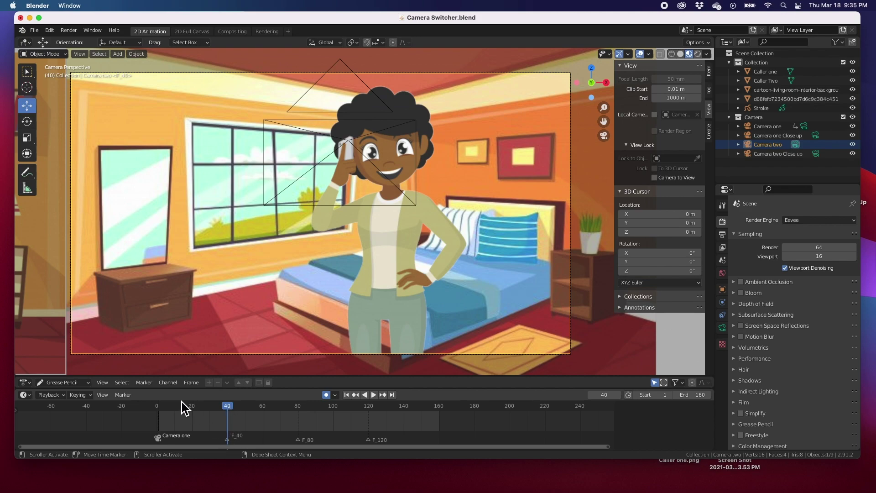
click(150, 384)
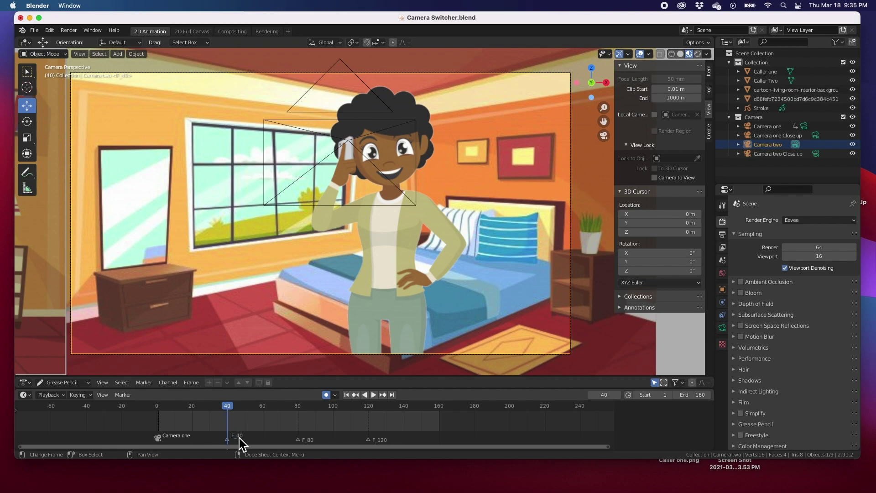
click(144, 383)
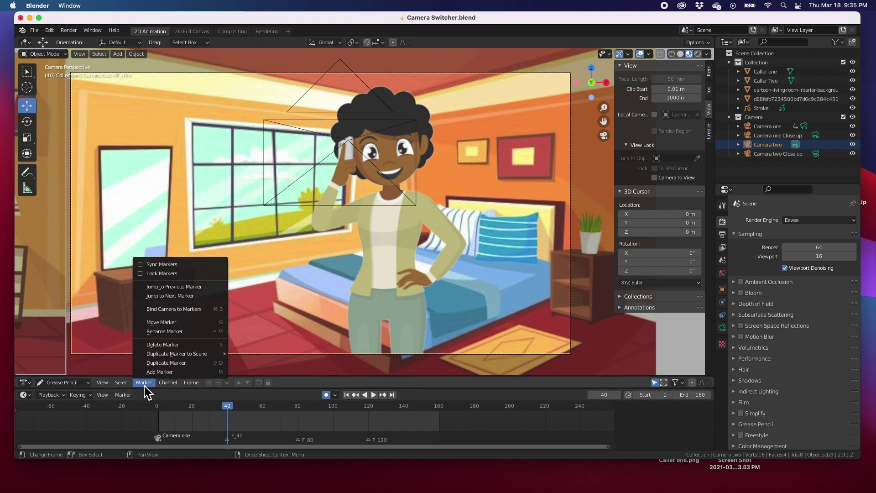
click(160, 313)
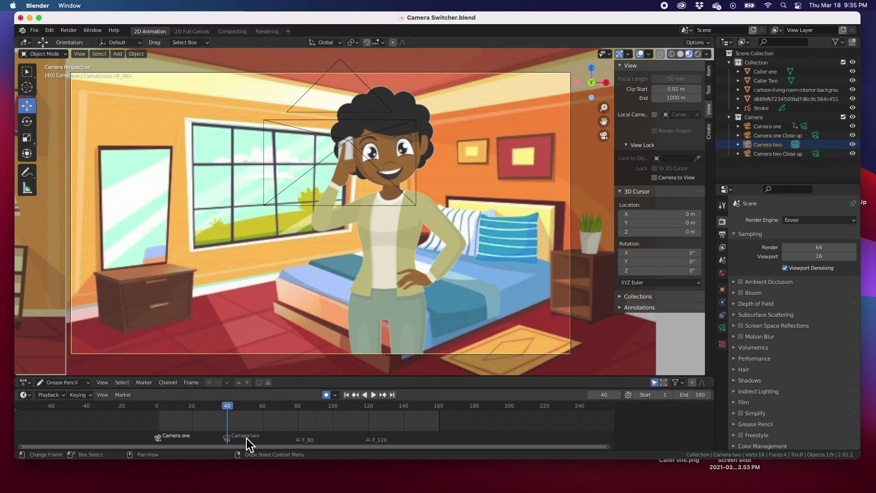
click(297, 407)
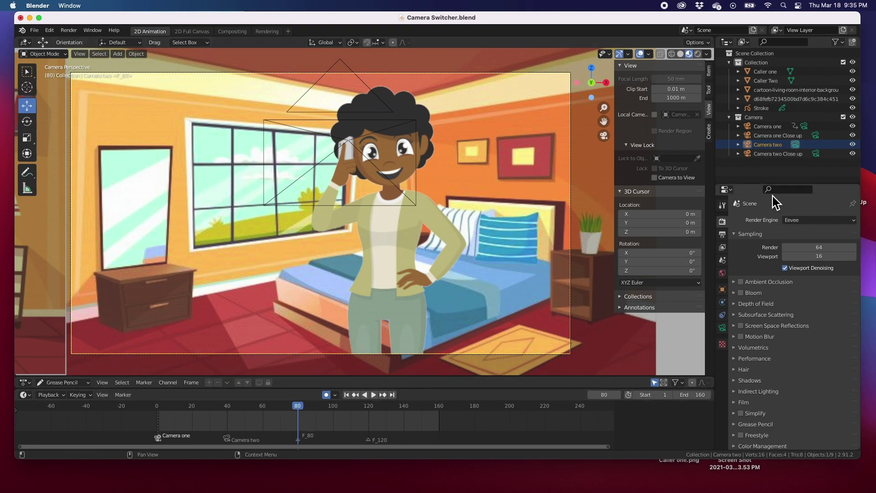
Make Camera one Close up active and bind it to marker F_80.
click(815, 136)
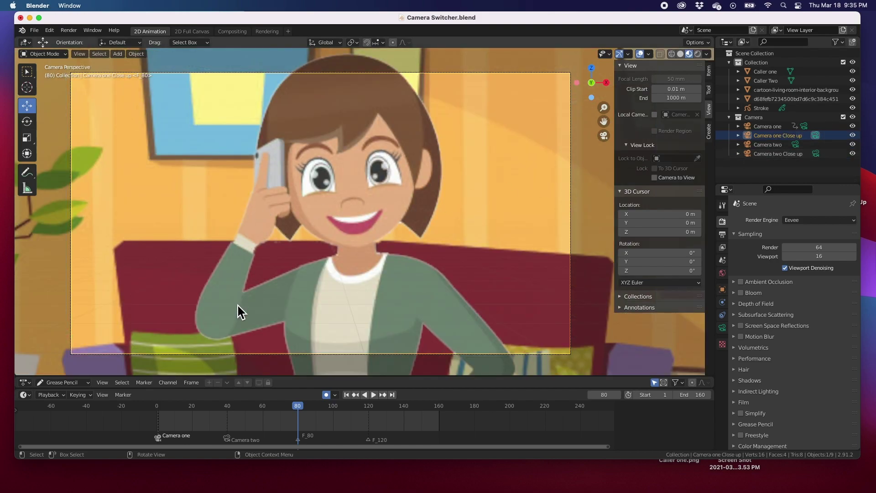
click(144, 382)
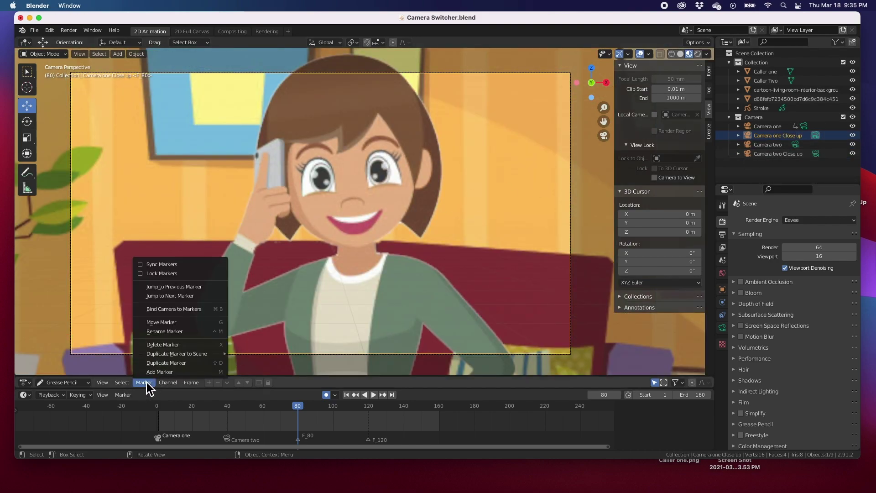
click(167, 312)
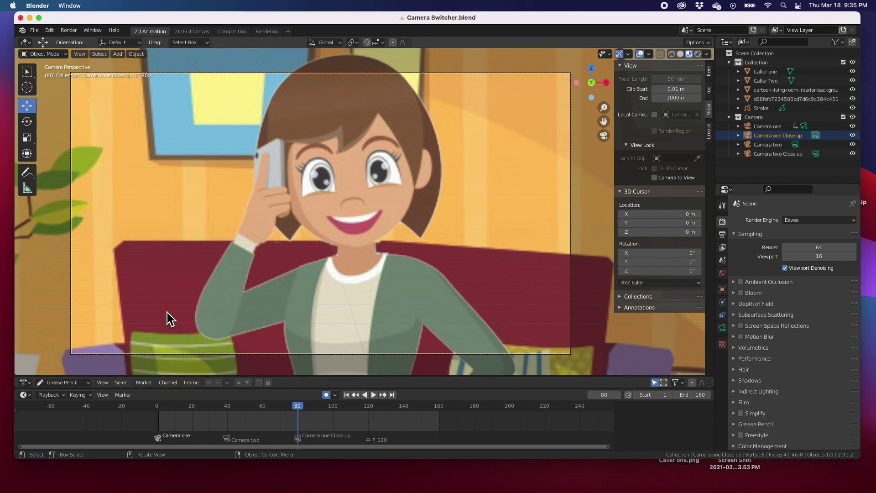
At frame 121, make Camera two Close up active and bind it to marker F_120.
click(371, 406)
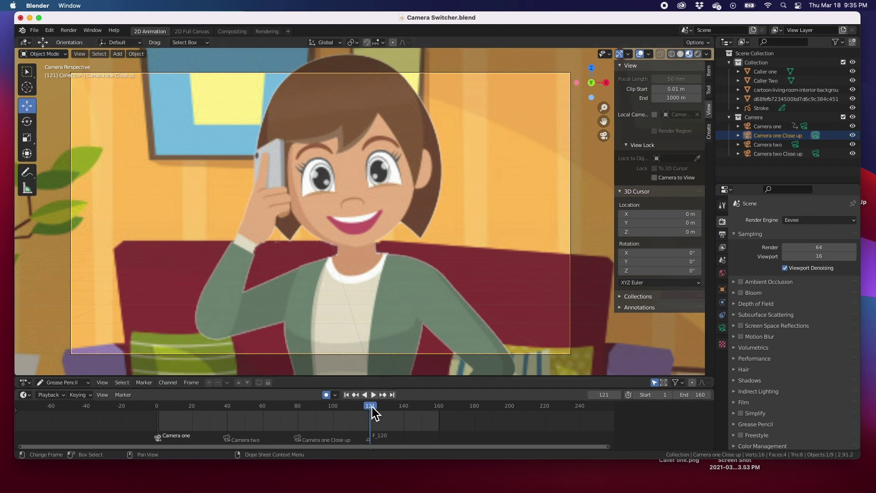
click(802, 155)
click(815, 153)
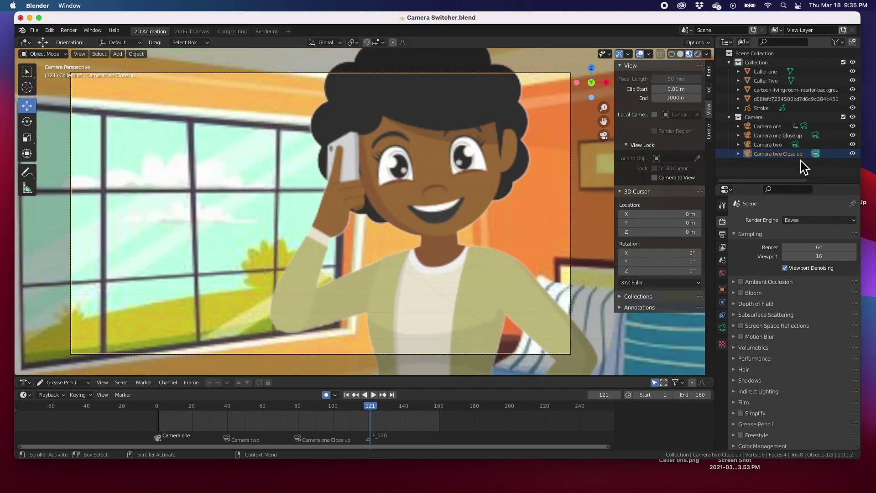
click(149, 382)
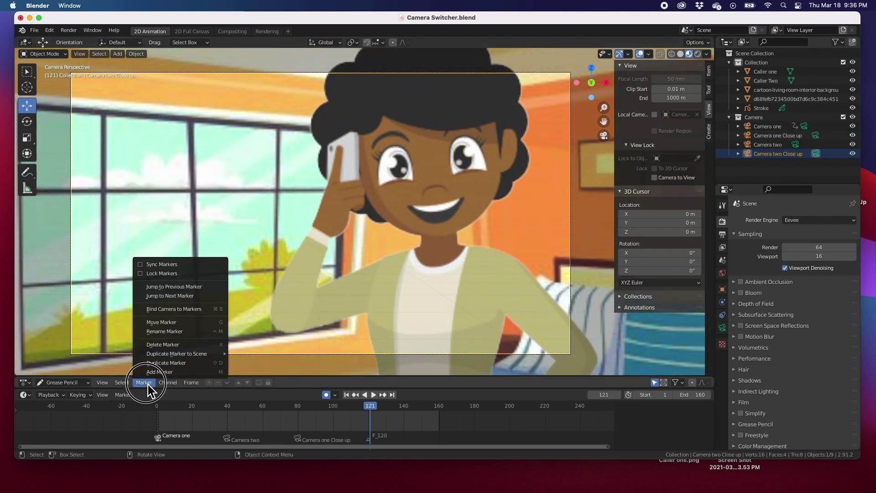
click(162, 310)
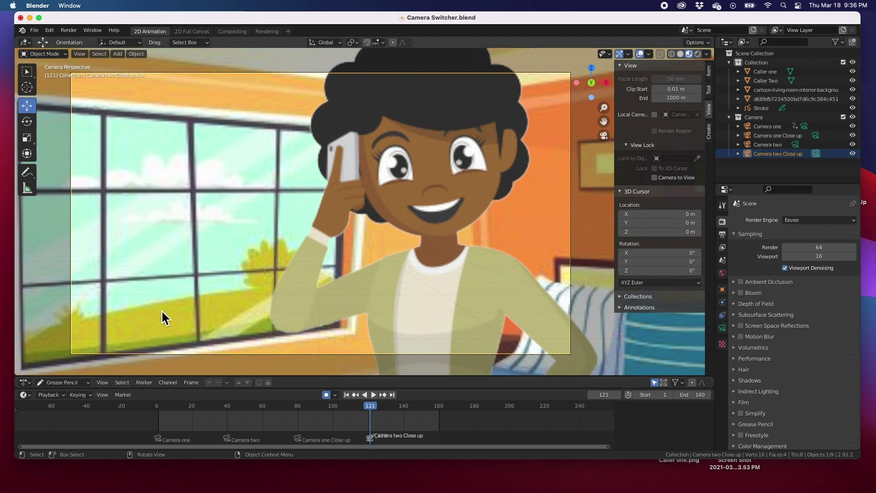
Scrub to frame 172, rewind to frame 0 and play, then rewind to rewatch the close-up cut.
drag(403, 404, 460, 406)
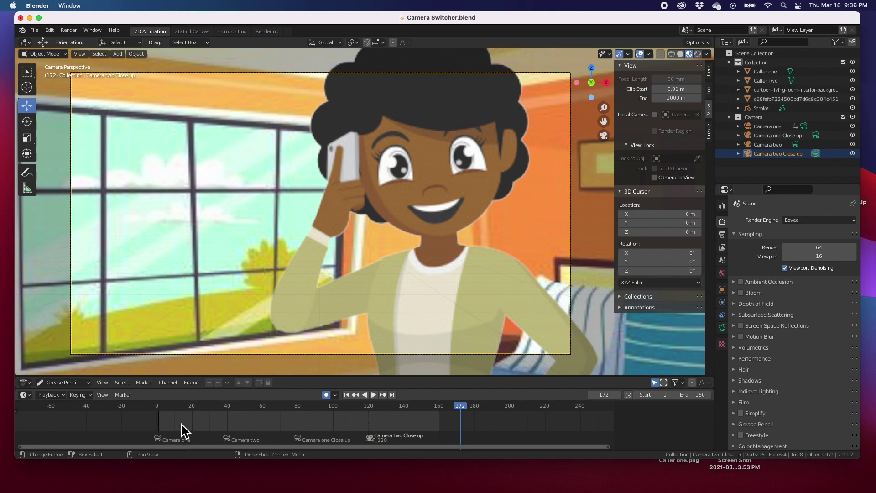
drag(227, 405, 157, 409)
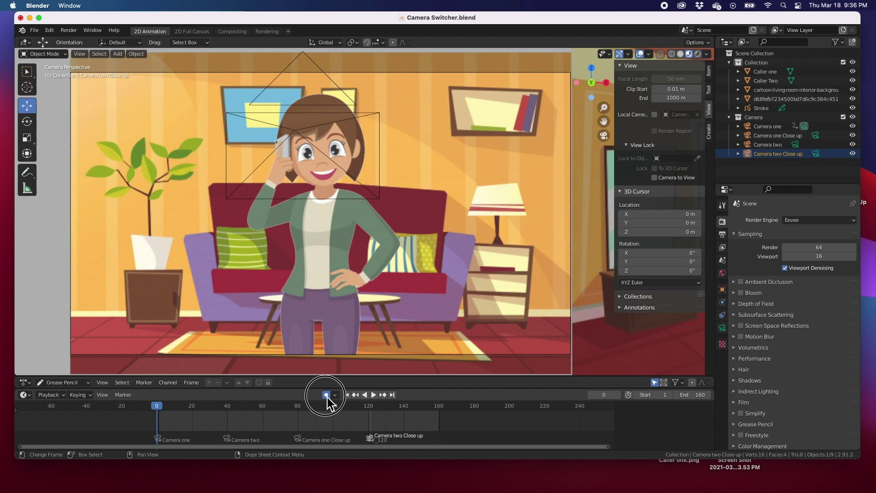
click(375, 396)
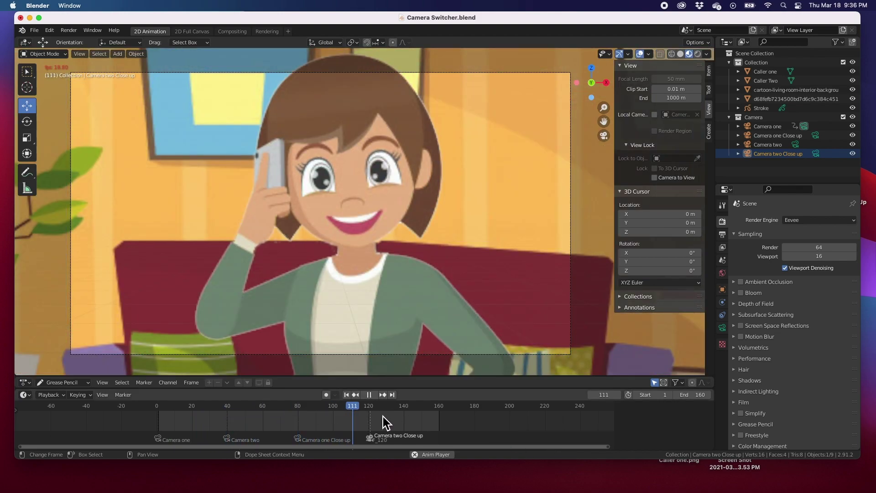
drag(362, 411, 236, 410)
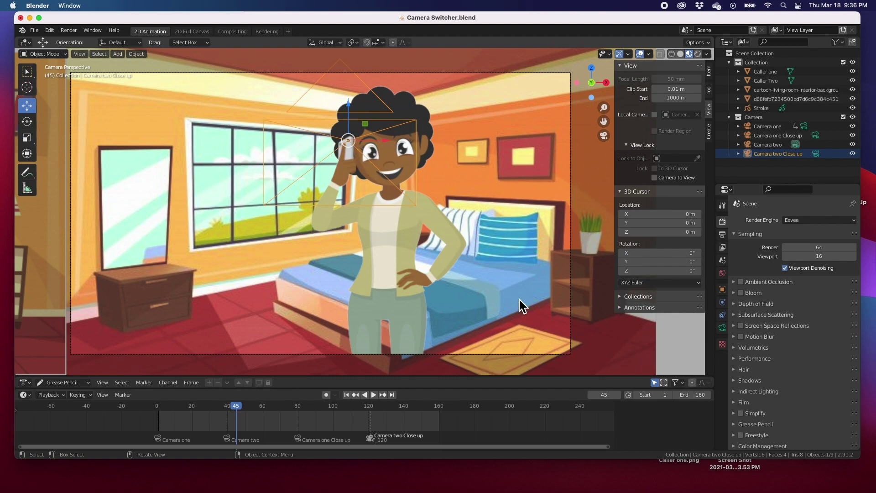
Deselect, hide all four cameras in the viewport, and play the animation from frame 0.
click(689, 353)
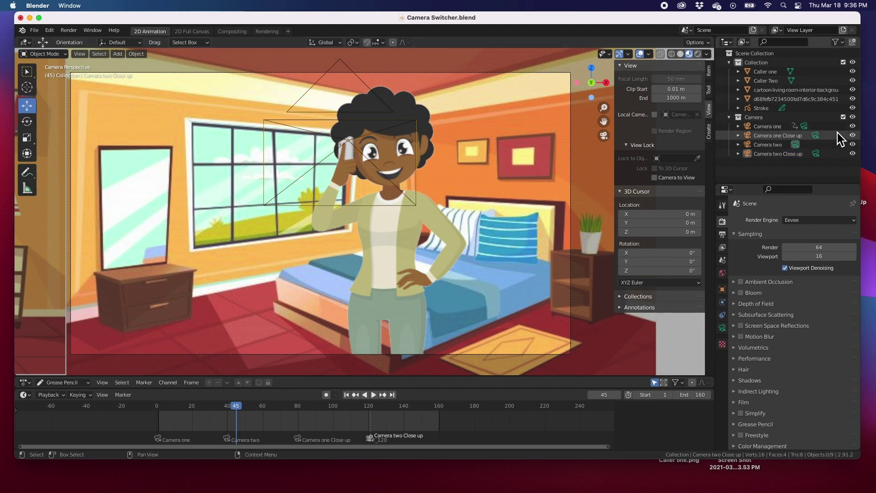
drag(854, 128, 855, 162)
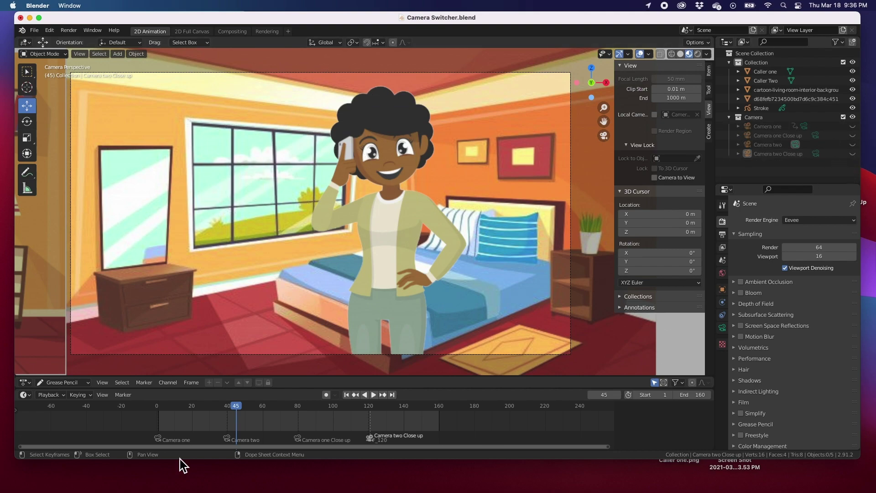
click(157, 405)
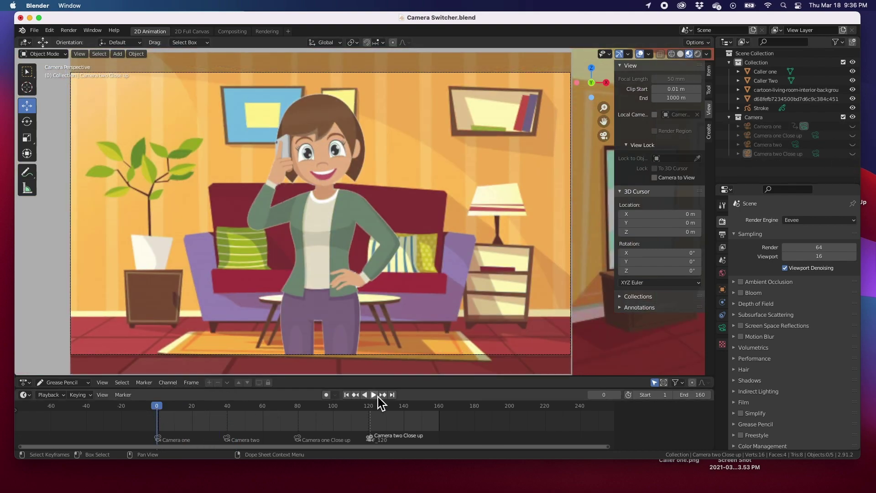
click(378, 396)
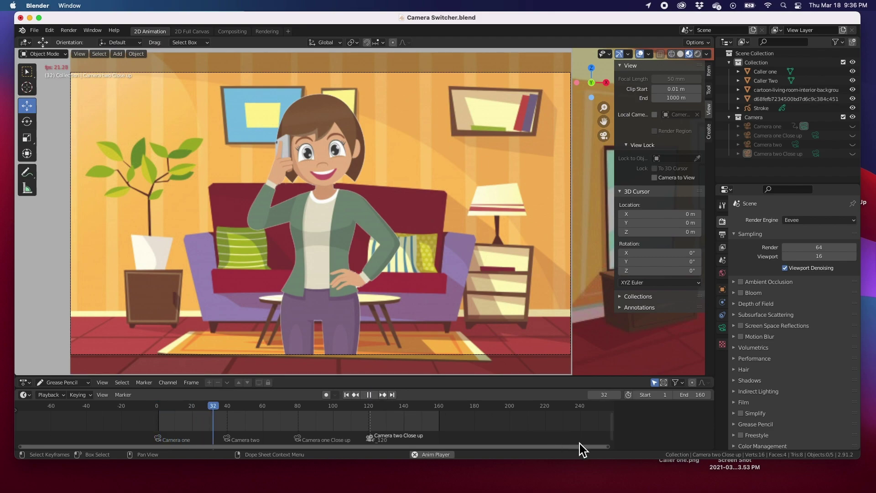